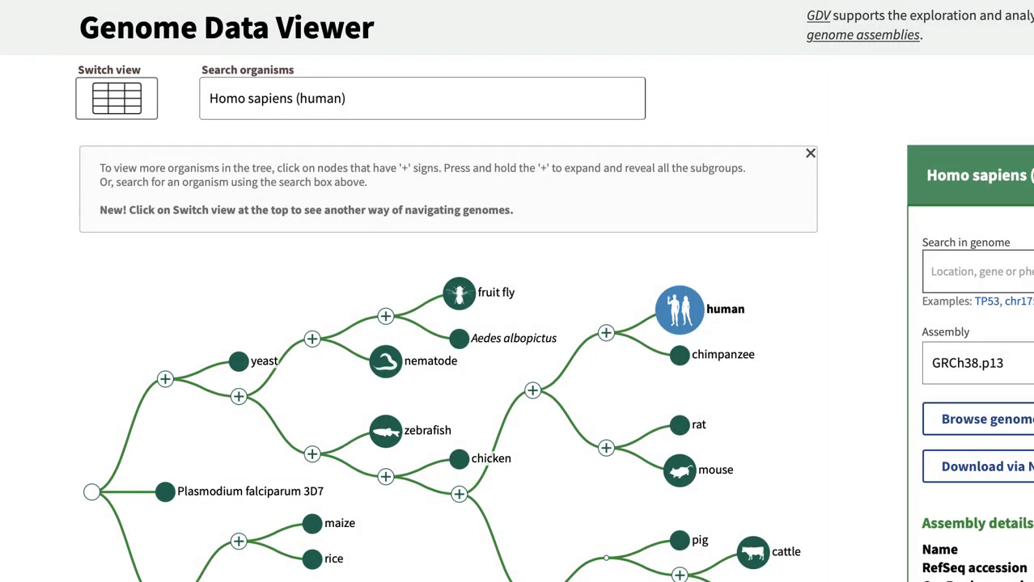
Search organisms for 'oyst' and select Crassostrea gigas (Pacific oyster).
{"action": "left_click", "coordinate": [271, 101]}
{"action": "type", "text": "o"}
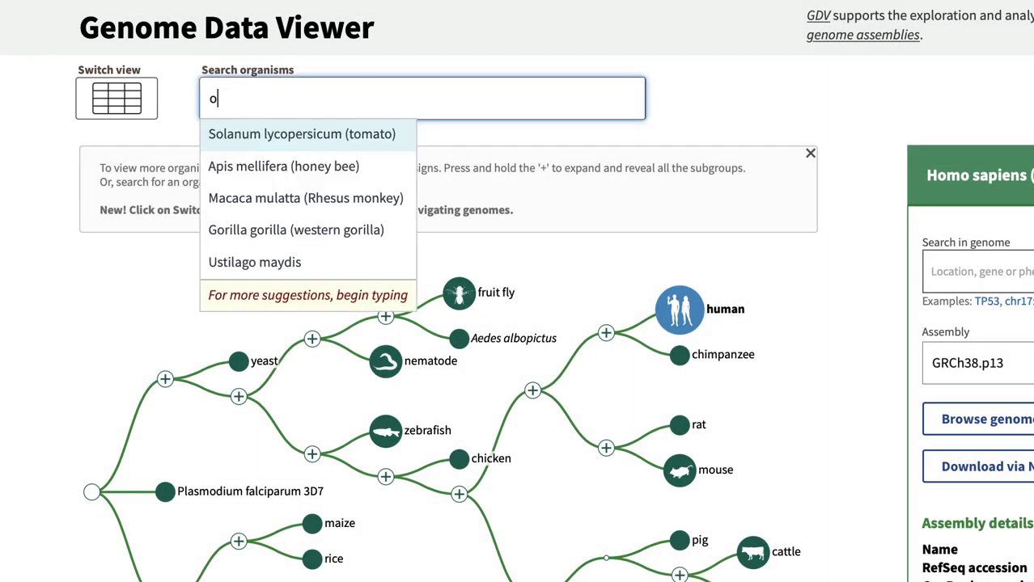
{"action": "type", "text": "yst"}
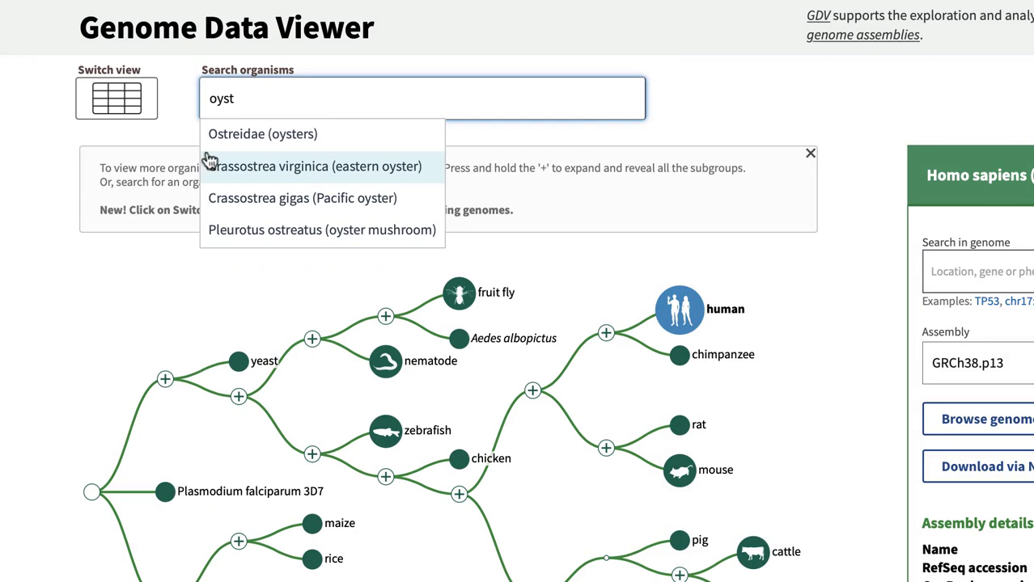
{"action": "left_click", "coordinate": [215, 202]}
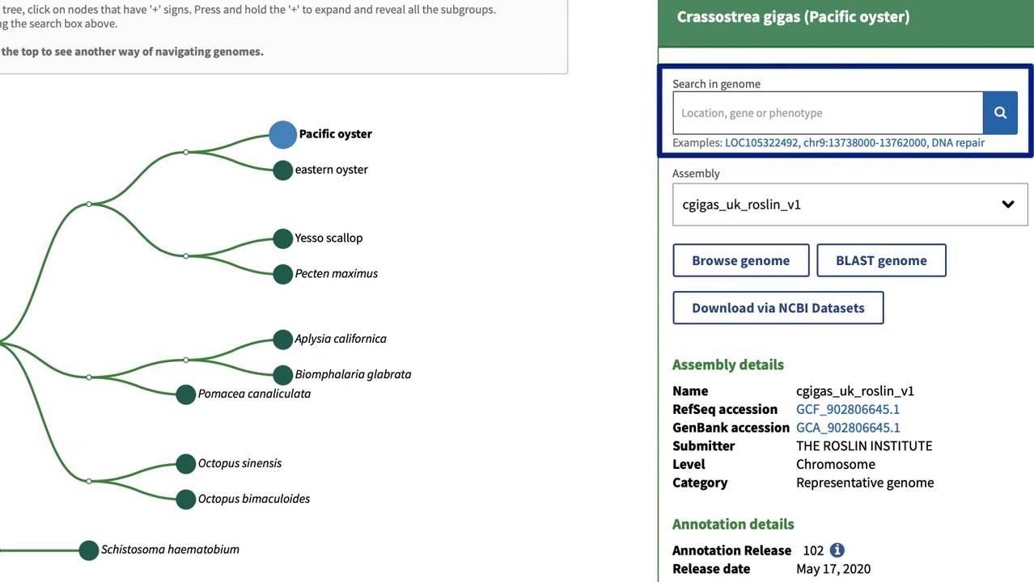
Search the oyster genome for 'myc' and view the details of gene LOC105337948.
{"action": "left_click", "coordinate": [903, 112]}
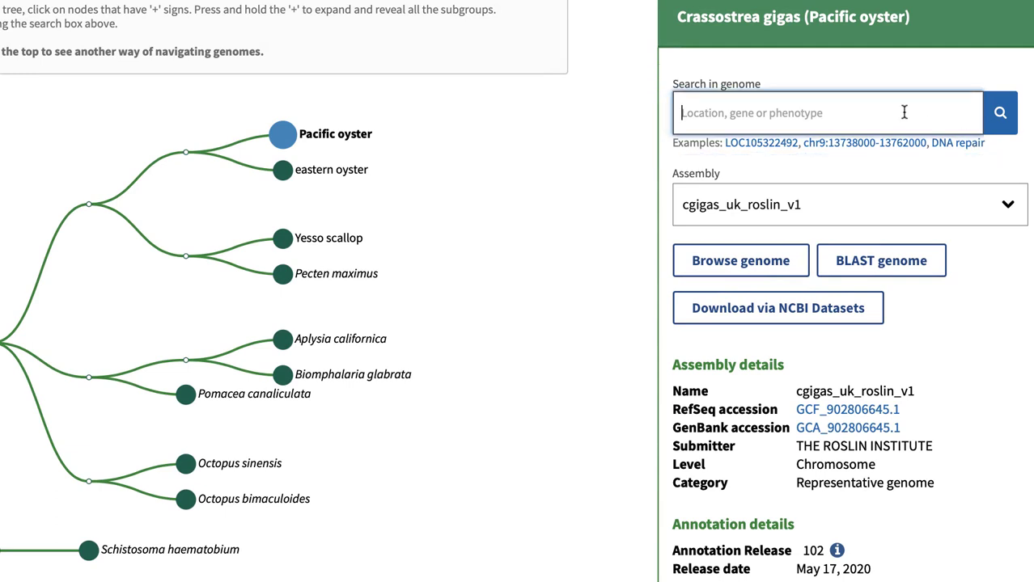
{"action": "type", "text": "myc"}
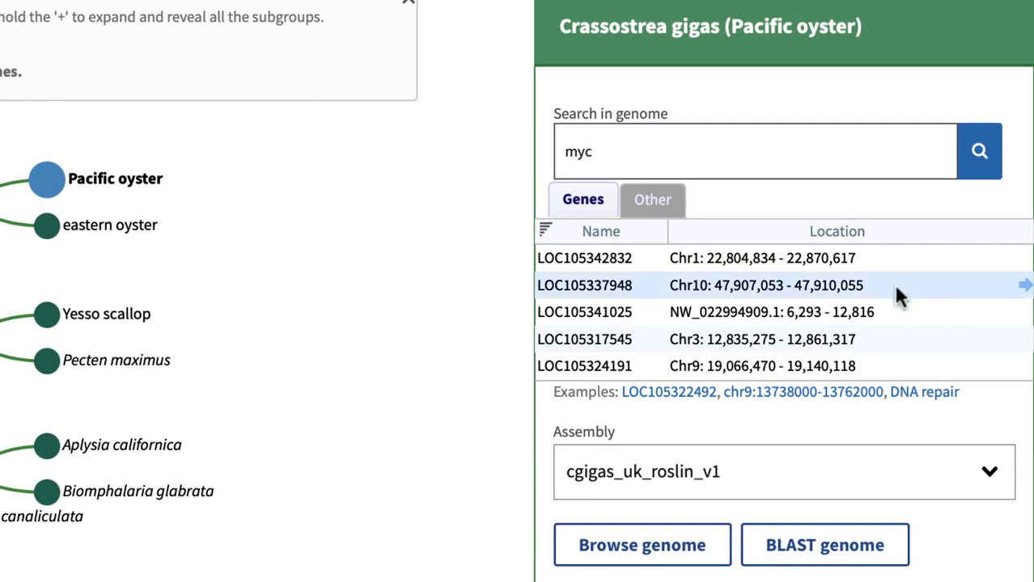
{"action": "left_click", "coordinate": [898, 295]}
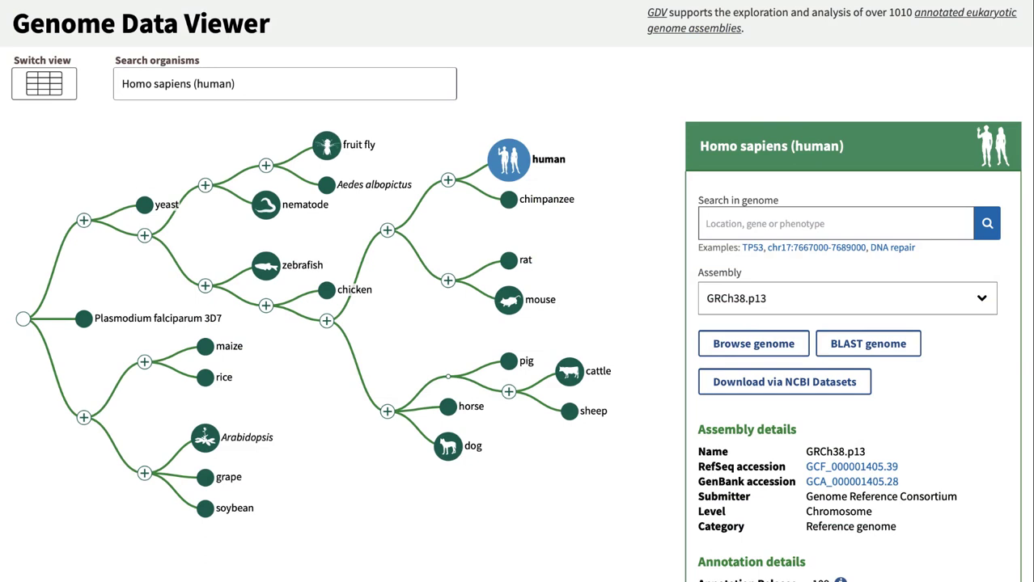
{"action": "mouse_move", "coordinate": [447, 280]}
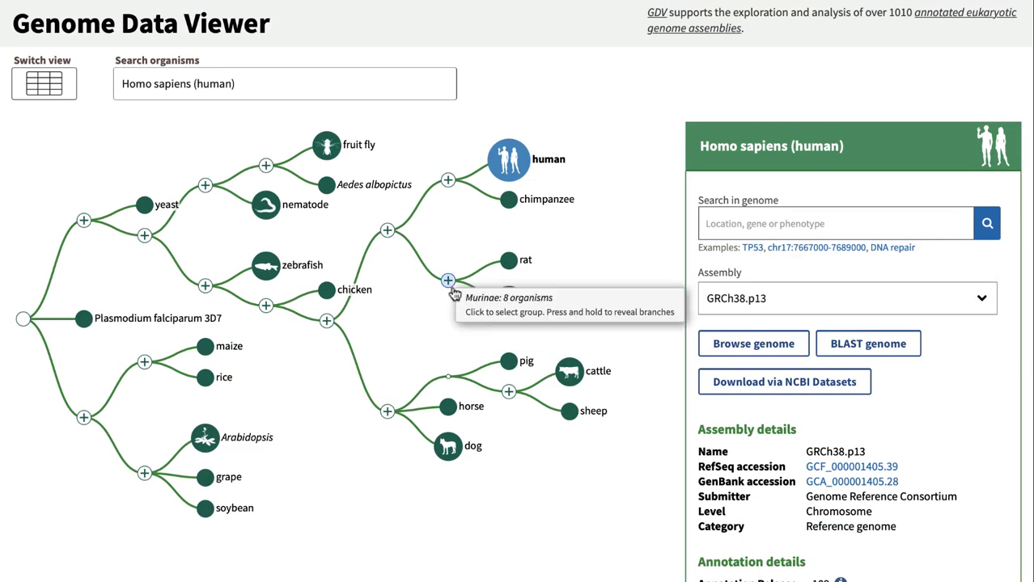
Expand and select the Murinae node, landing on house mouse with assembly GRCm39.
{"action": "left_click", "coordinate": [452, 288]}
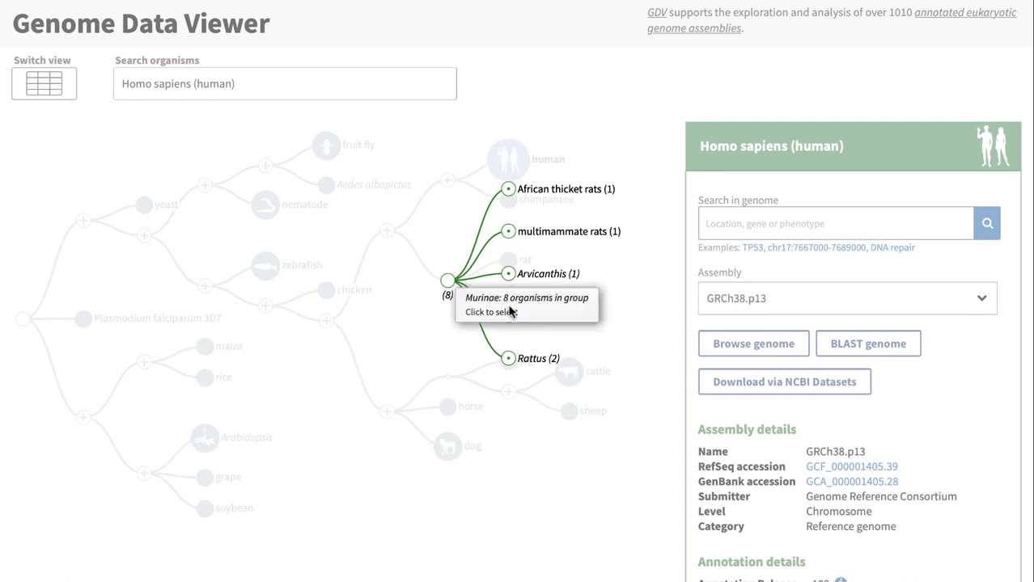
{"action": "left_click", "coordinate": [530, 319]}
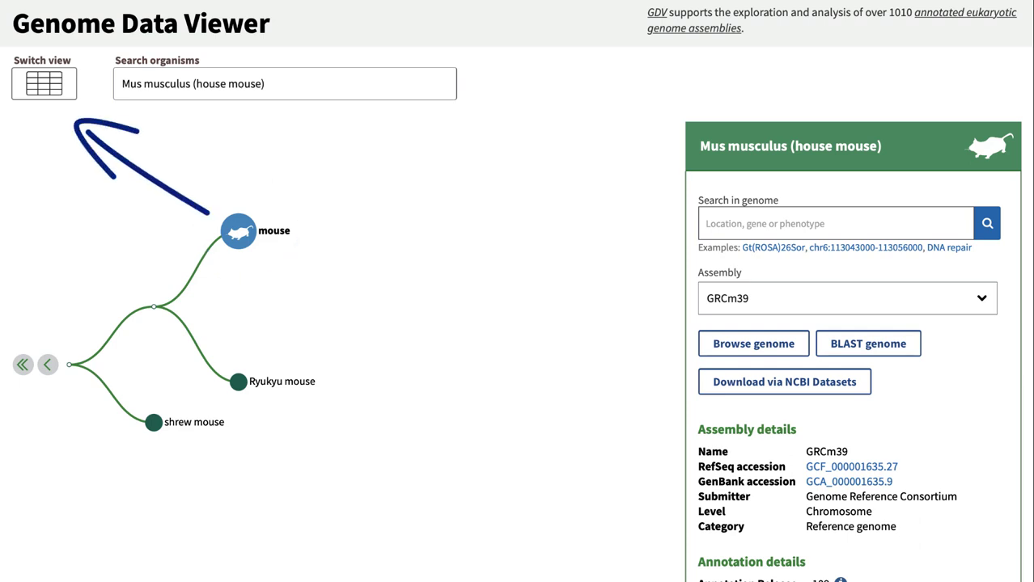
Show assemblies as a table and narrow Rodentia to Hystricomorpha ('guinea pigs and others').
{"action": "left_click", "coordinate": [73, 98]}
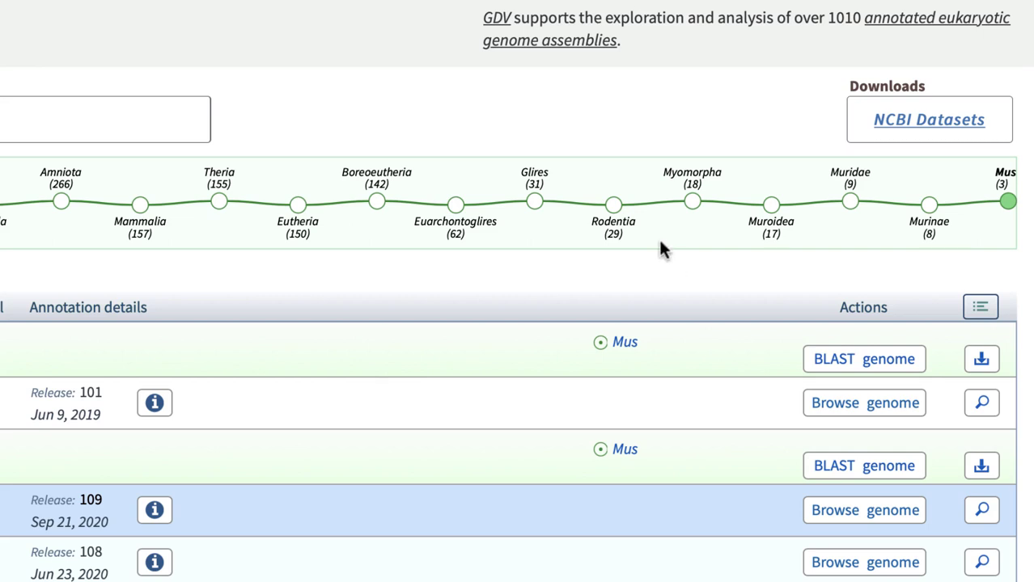
{"action": "left_click", "coordinate": [614, 215]}
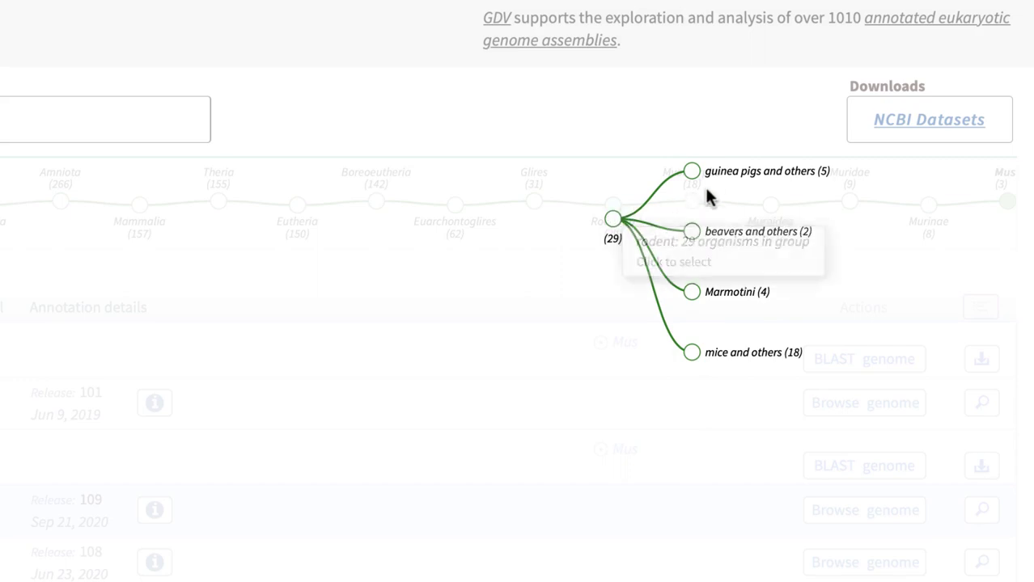
{"action": "left_click", "coordinate": [727, 174]}
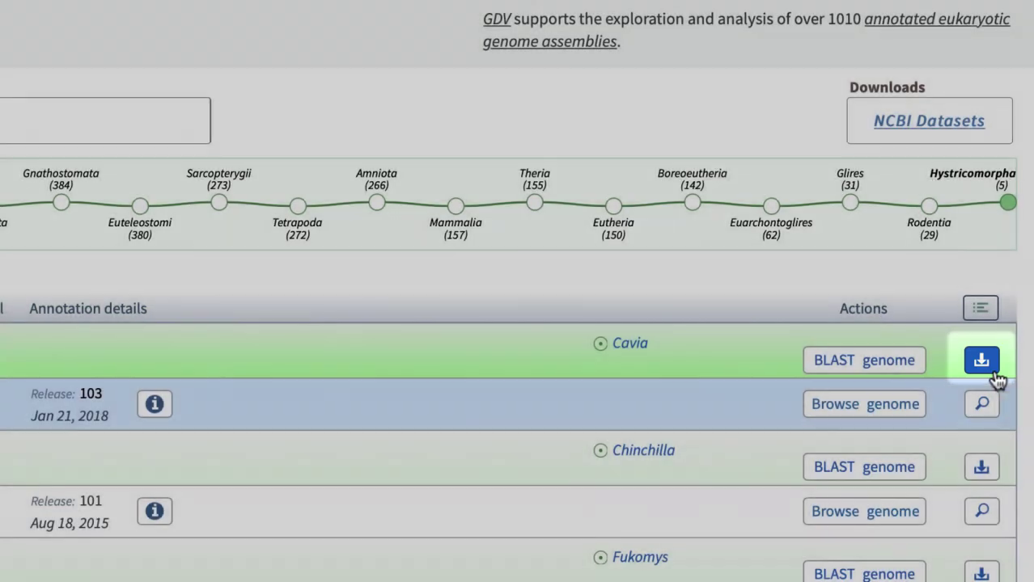
Mark the guinea pig Cavpor3.0 assembly for download, preview the options, then cancel.
{"action": "left_click", "coordinate": [994, 374]}
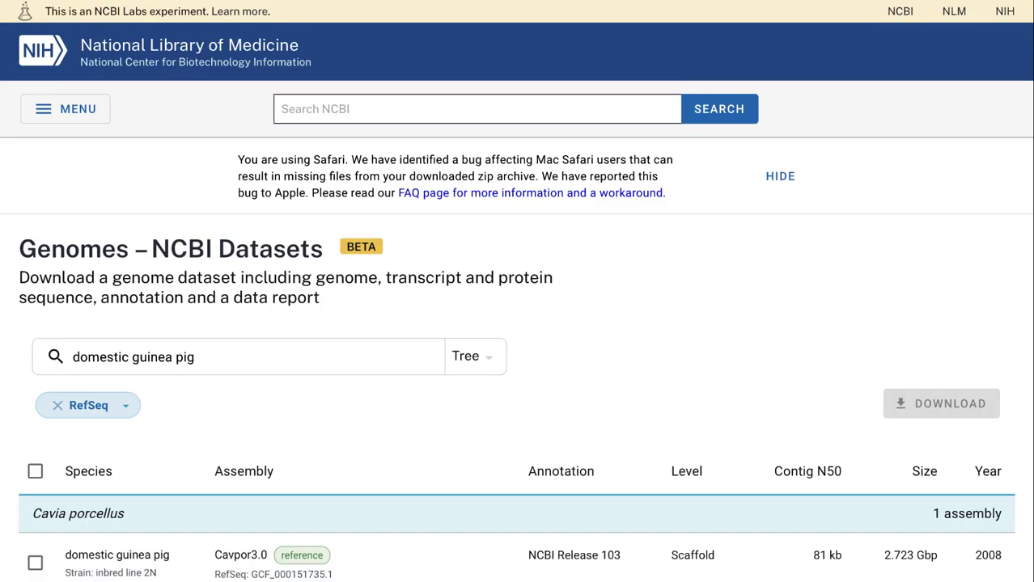
{"action": "left_click", "coordinate": [35, 562]}
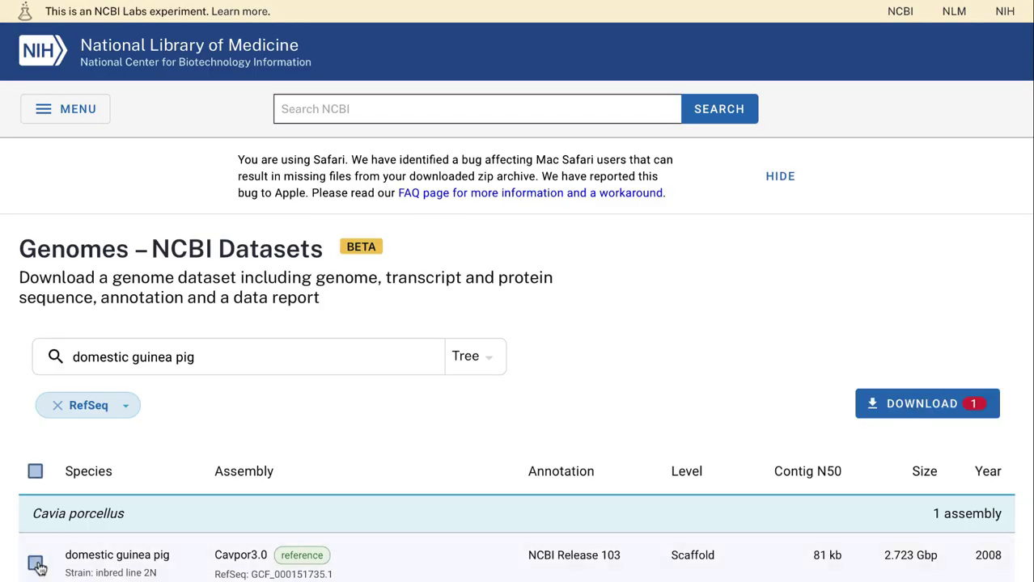
{"action": "left_click", "coordinate": [906, 415]}
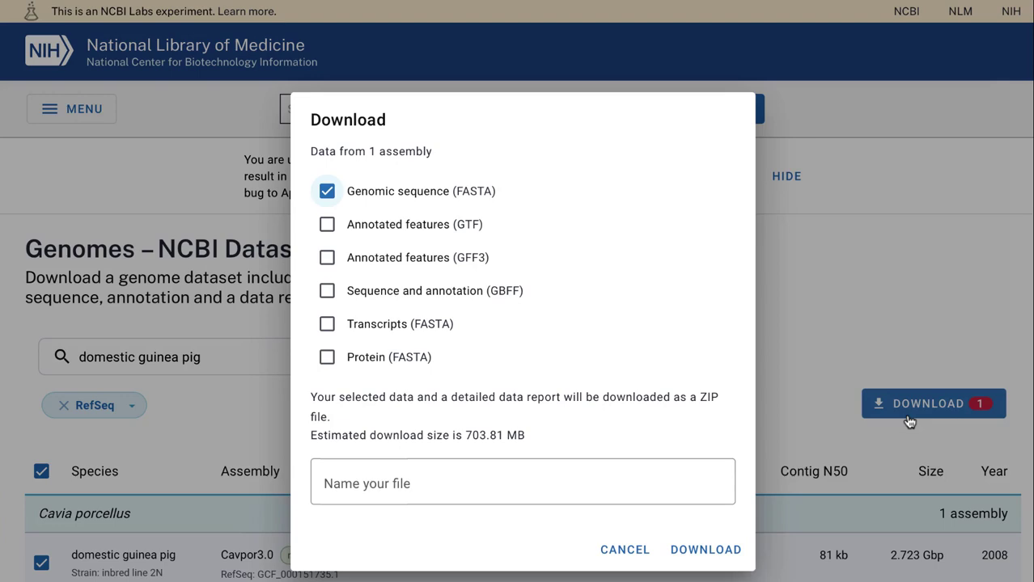
{"action": "left_click", "coordinate": [644, 558]}
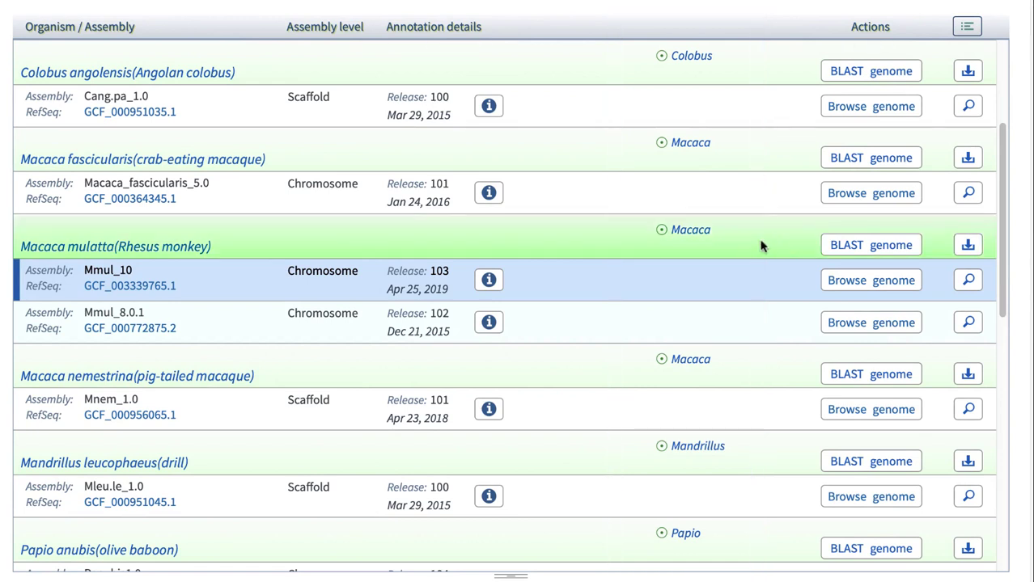
Filter the assembly table to the Macaca genus using the Rhesus monkey row's genus label.
{"action": "left_click", "coordinate": [708, 235]}
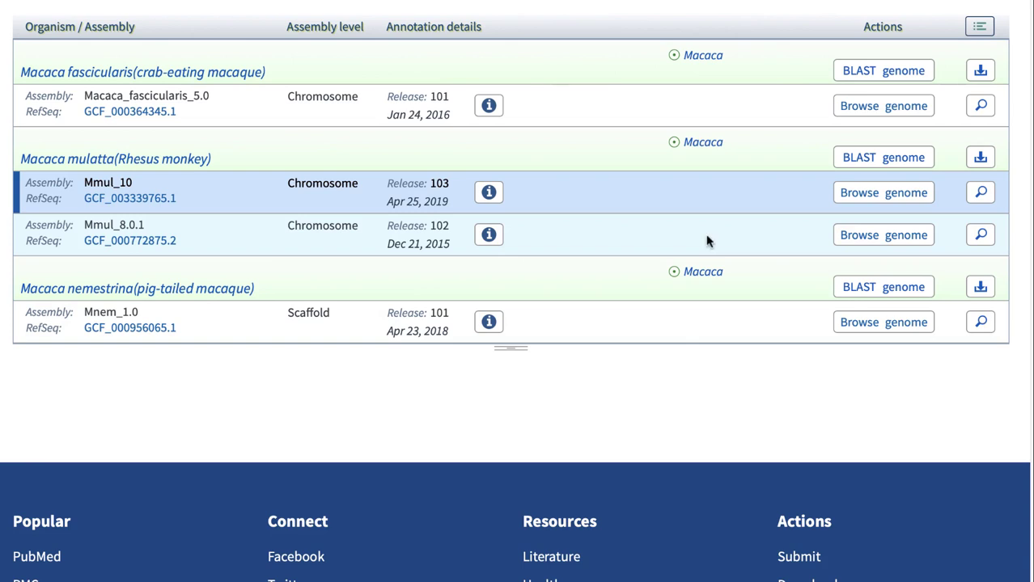
Open the Rhesus monkey Mmul_10 genome panel from the Actions magnifier icon.
{"action": "left_click", "coordinate": [984, 198]}
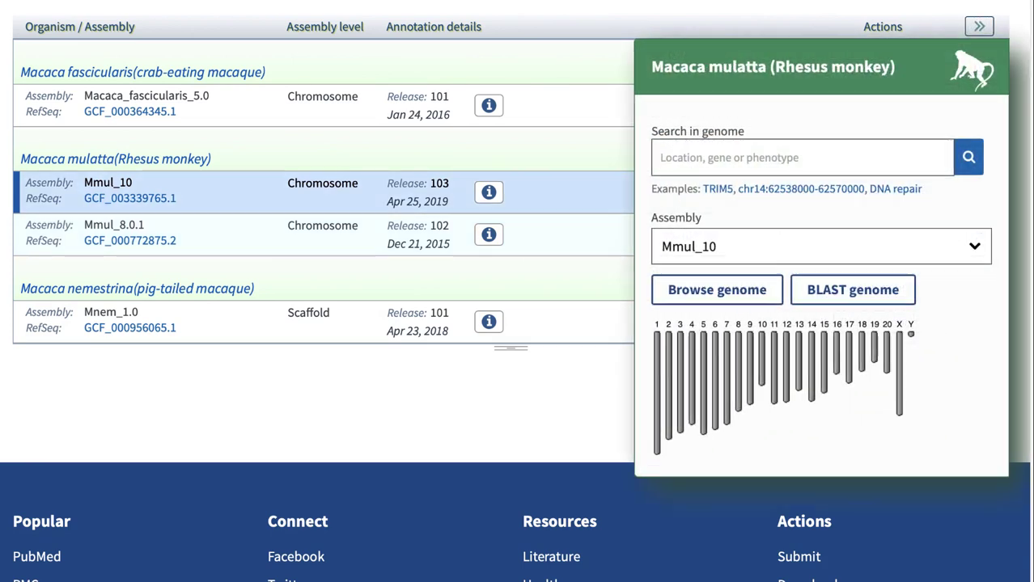